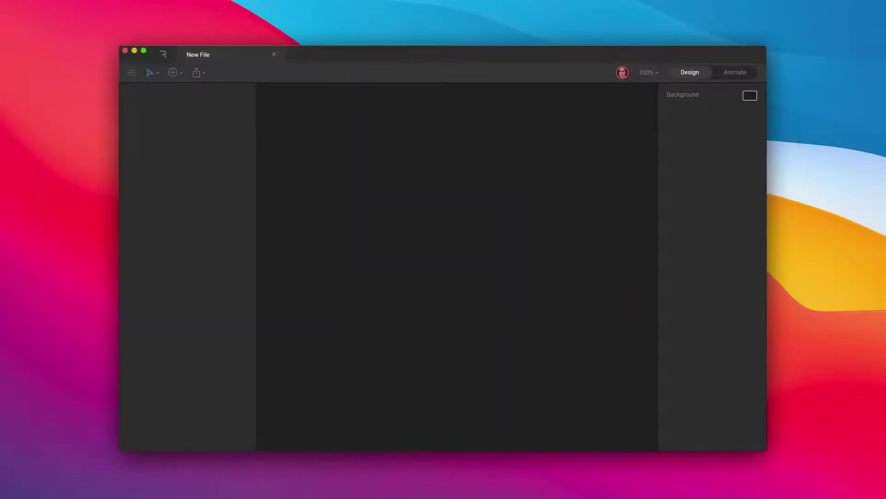
# Import the Sport Charts file and download it as sport_bars.riv for the newest runtime
pyautogui.moveTo(505, 393); pyautogui.dragTo(477, 269)
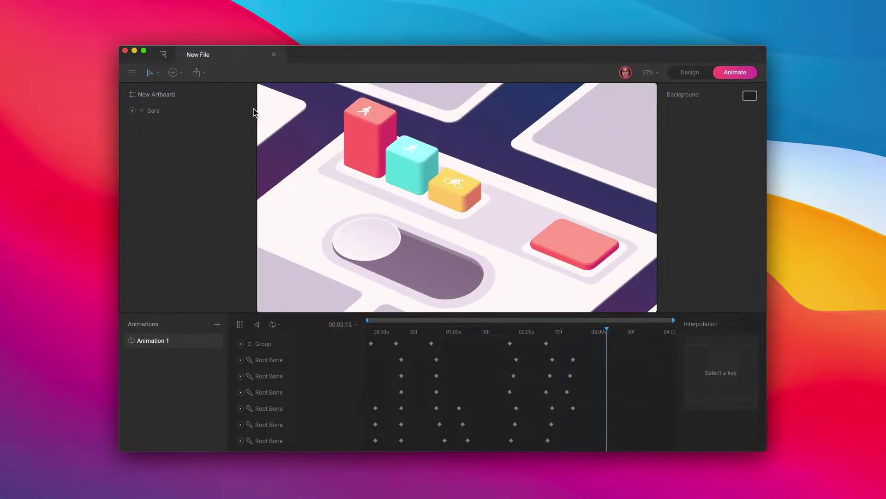
pyautogui.click(196, 72)
pyautogui.moveTo(226, 102)
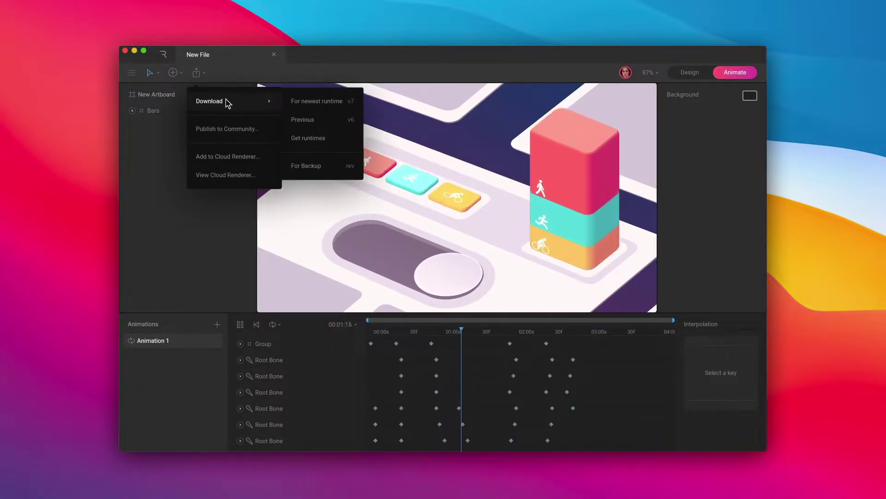
pyautogui.click(313, 106)
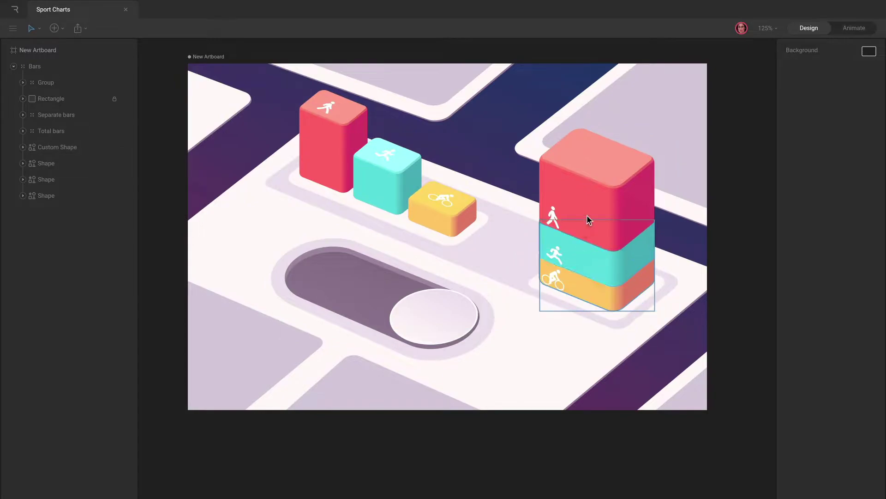
# Select the imported Bar group and expand it to reveal its Bicycle, Running and Walking layers
pyautogui.click(434, 322)
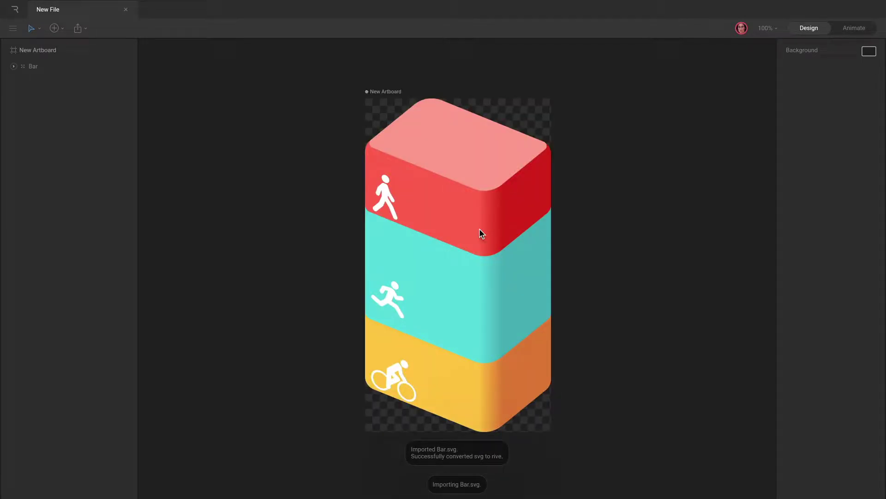
pyautogui.click(74, 67)
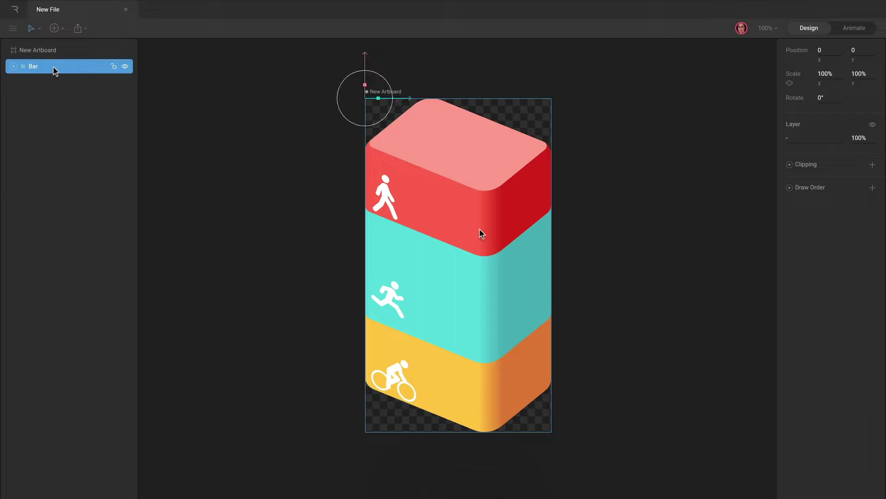
pyautogui.click(14, 67)
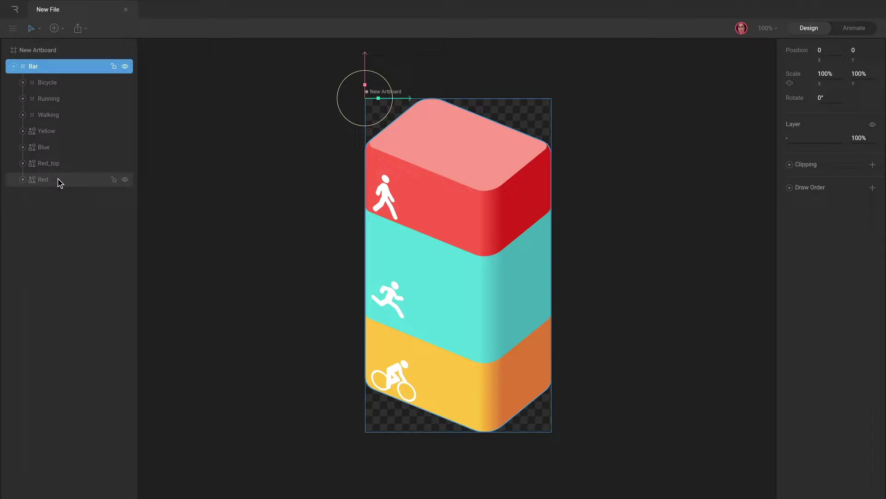
# With freeze on, move the Bar origin to X 201.5, Y 361.1, then unfreeze
pyautogui.press('y')
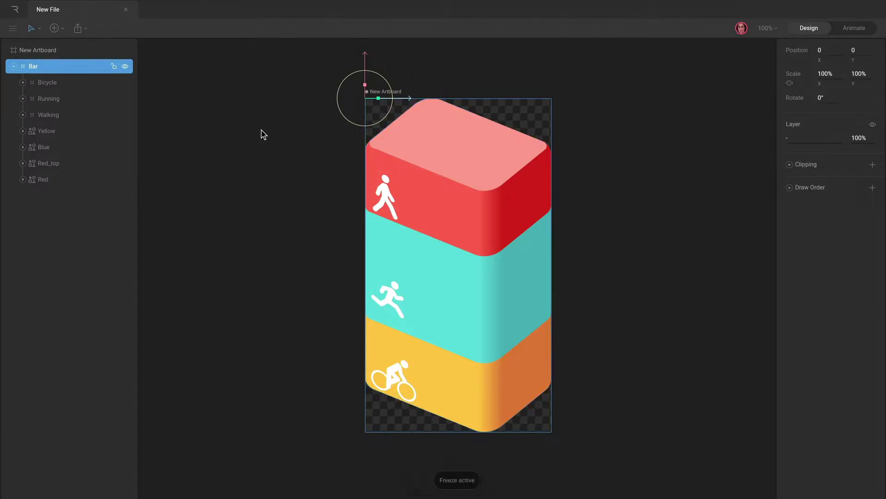
pyautogui.moveTo(400, 100); pyautogui.dragTo(495, 102)
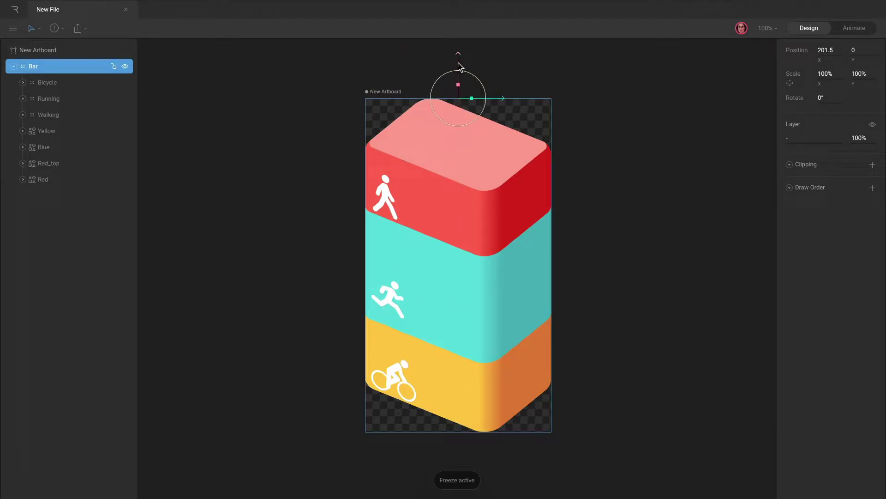
pyautogui.moveTo(459, 66); pyautogui.dragTo(459, 231)
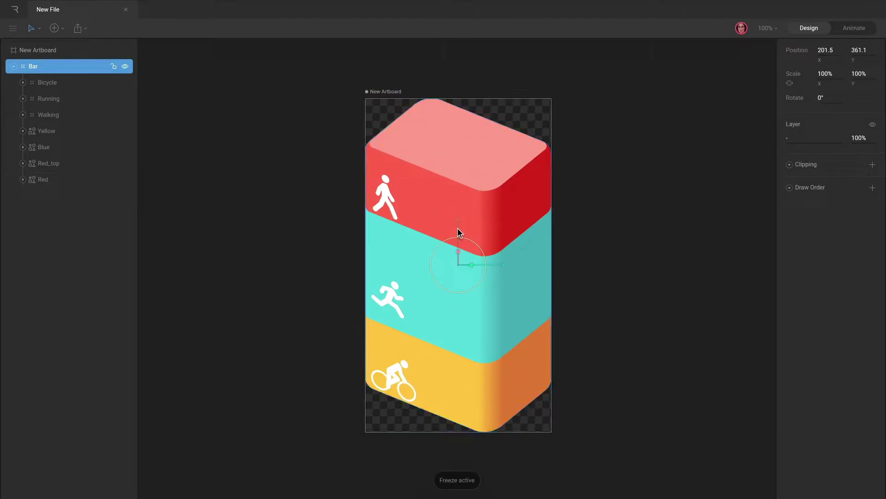
pyautogui.press('y')
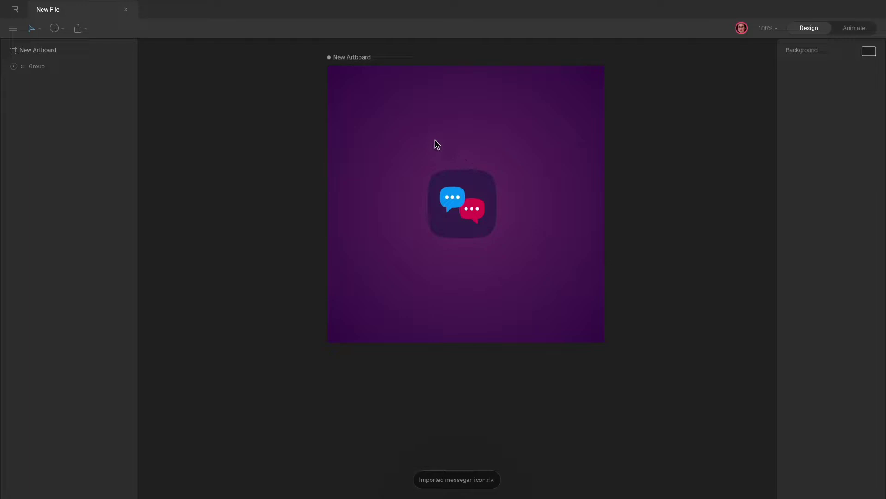
# Expand the icon's Group and play State Machine 1 in Animate mode with Hover/Pressed ticked
pyautogui.click(13, 67)
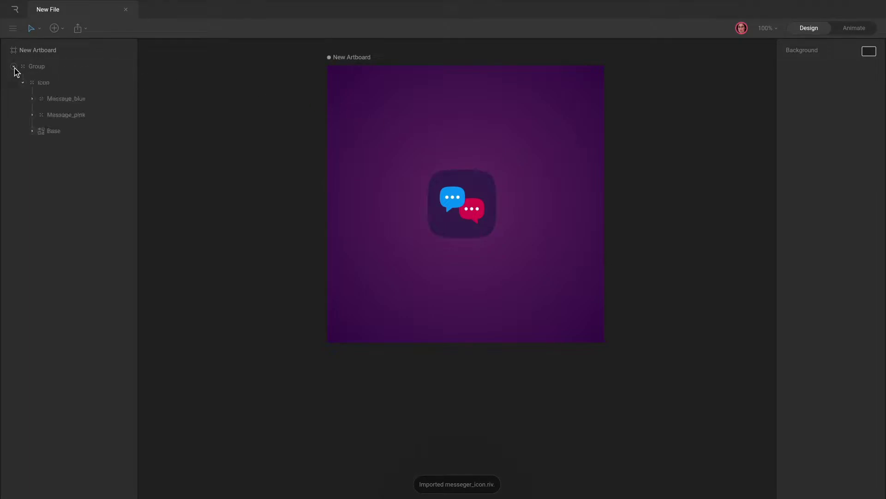
pyautogui.press('Tab')
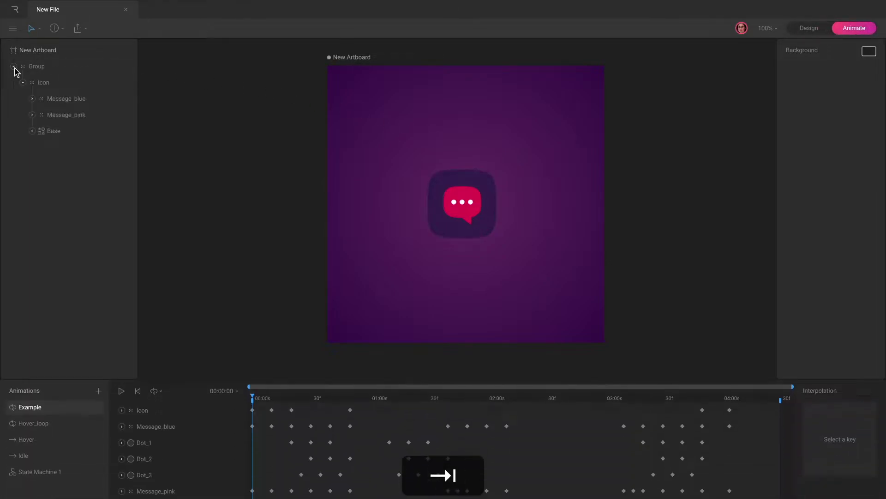
pyautogui.click(70, 471)
pyautogui.click(240, 398)
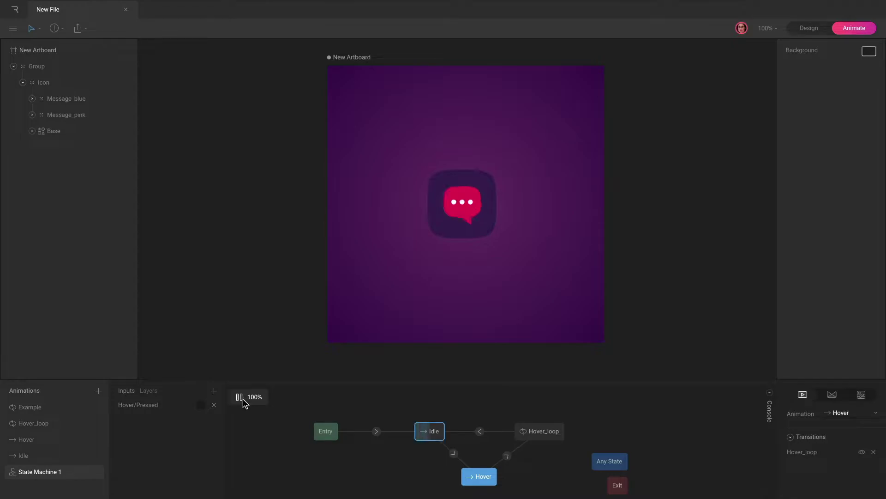
pyautogui.click(202, 406)
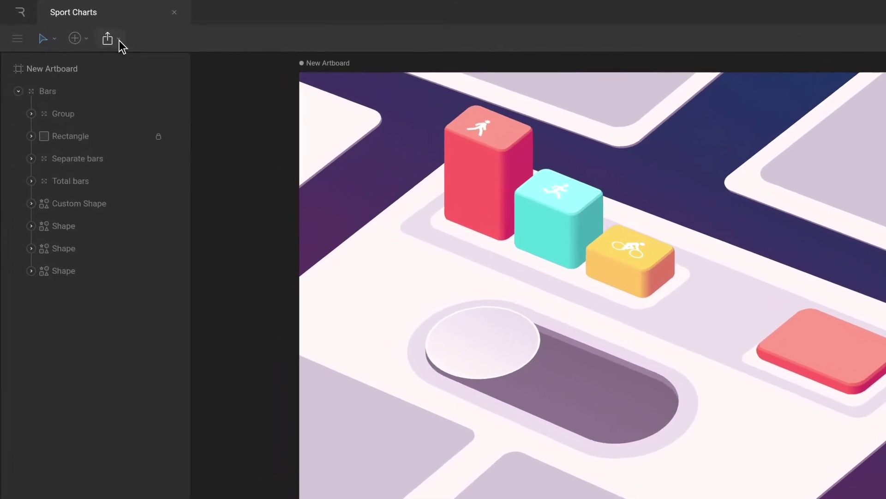
# Show the Download options: For newest runtime, Previous, Get runtimes and For Backup
pyautogui.click(118, 40)
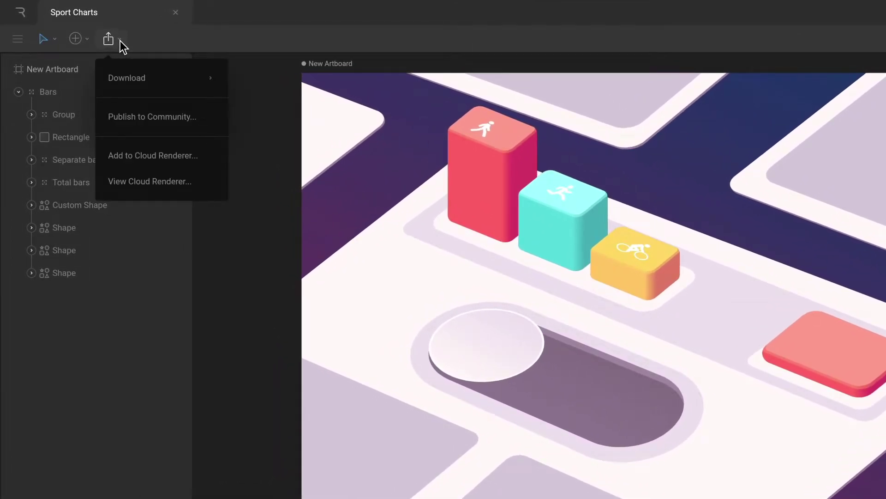
pyautogui.moveTo(158, 82)
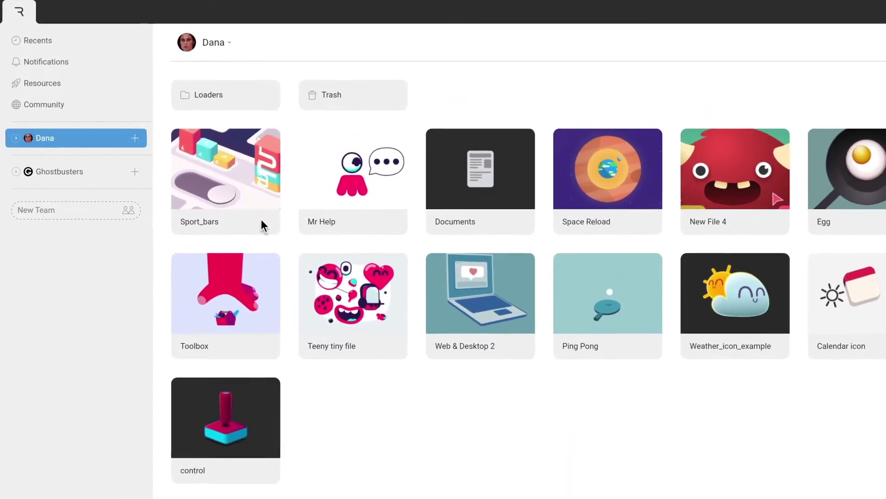
# Download the Sport_bars file from the file browser
pyautogui.click(261, 221)
pyautogui.rightClick(261, 220)
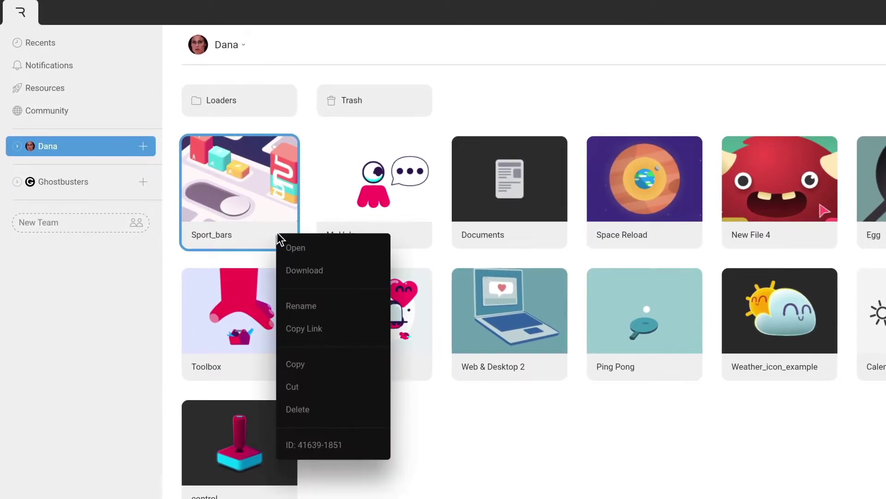
pyautogui.click(341, 271)
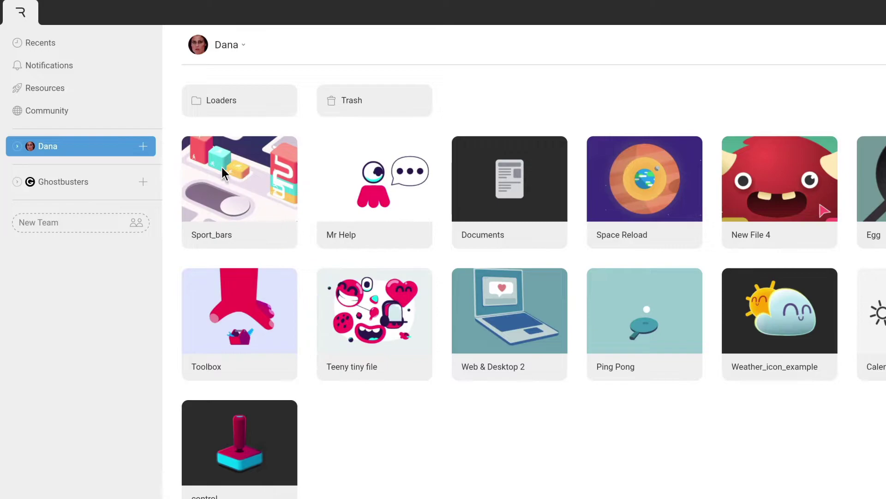
# Download Sport_bars, Mr Help, Toolbox and Teeny tiny file together, then show the Loaders folder's options
pyautogui.moveTo(178, 131); pyautogui.dragTo(437, 383)
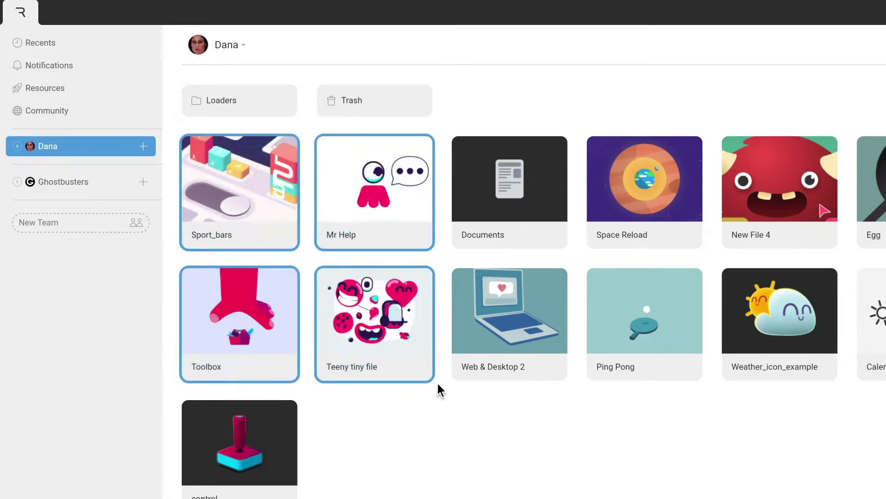
pyautogui.rightClick(407, 358)
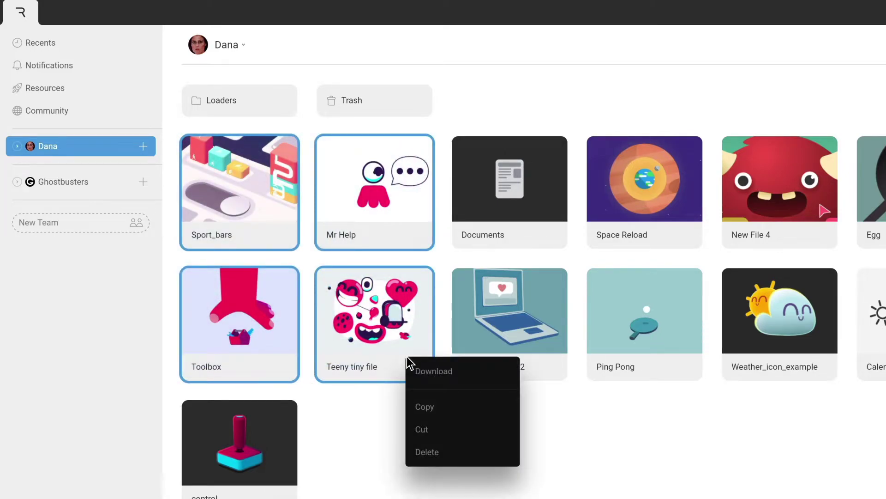
pyautogui.click(463, 375)
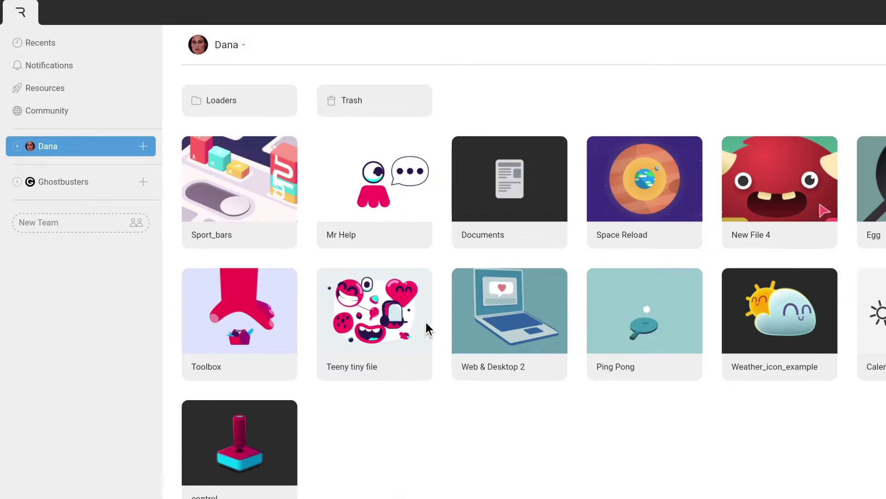
pyautogui.click(265, 100)
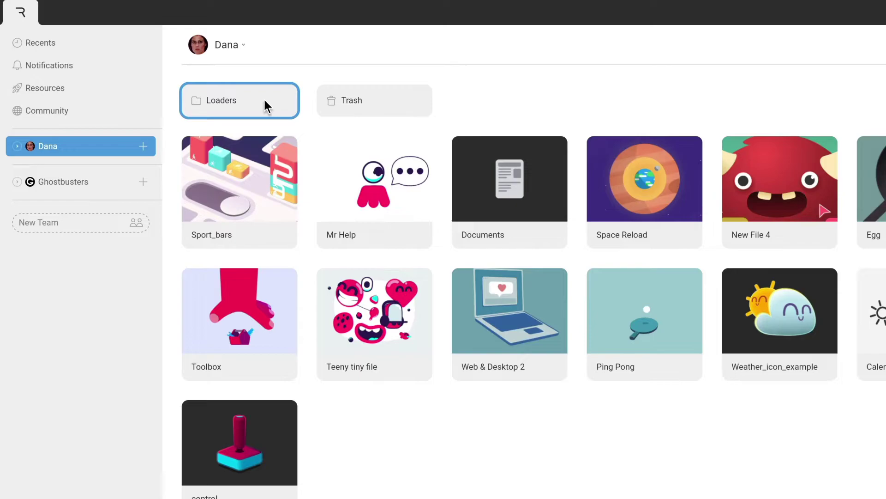
pyautogui.rightClick(264, 101)
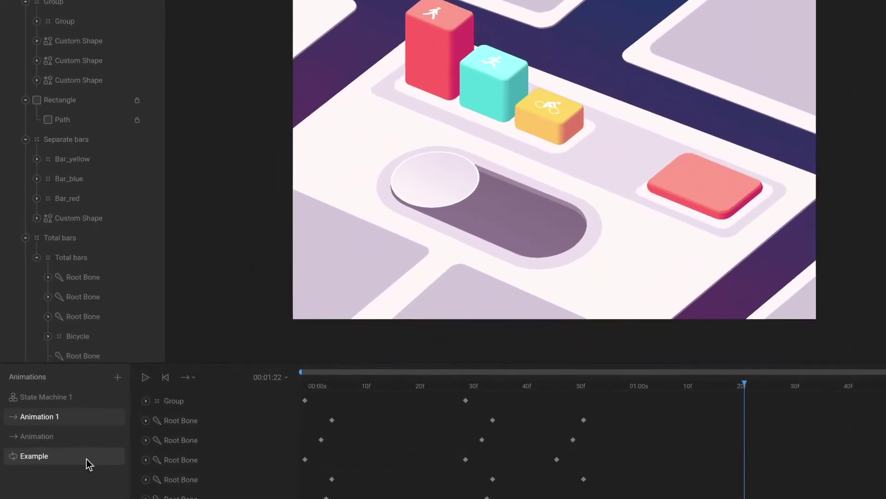
# Cloud-render the Example animation as an H.264 video, then view the finished render
pyautogui.click(88, 457)
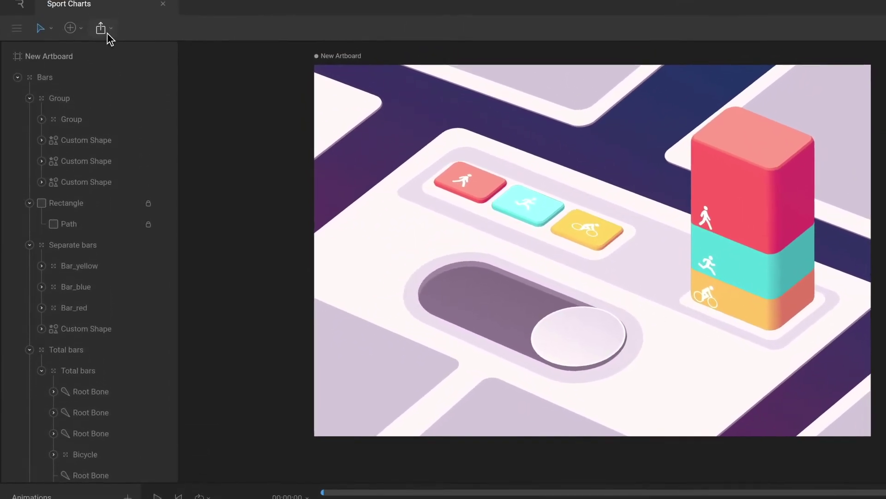
pyautogui.click(100, 1)
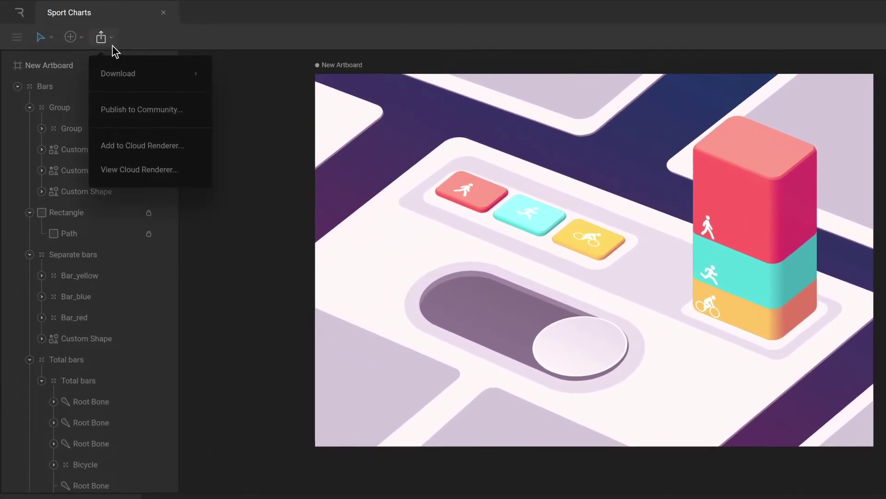
pyautogui.click(142, 146)
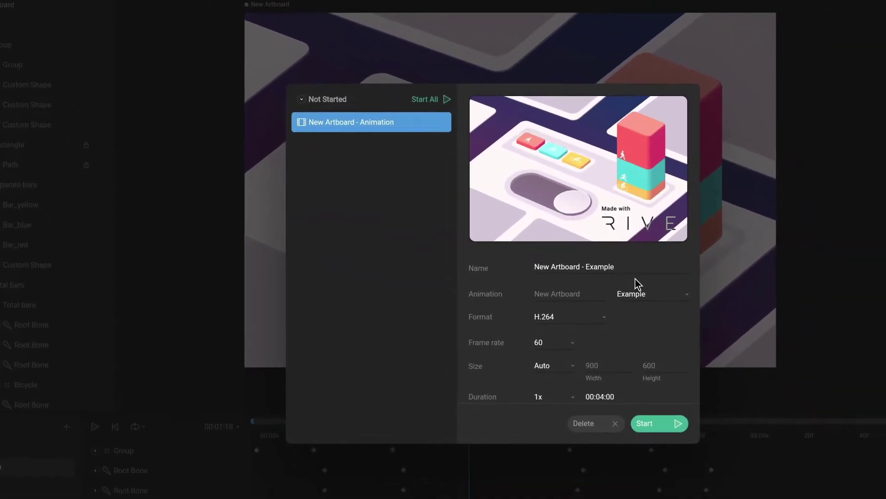
pyautogui.click(614, 263)
pyautogui.click(614, 320)
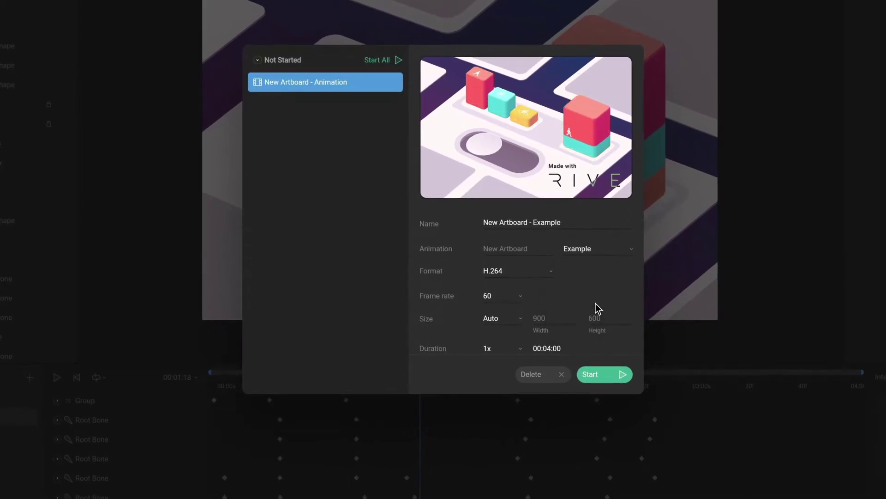
pyautogui.click(530, 287)
pyautogui.click(516, 275)
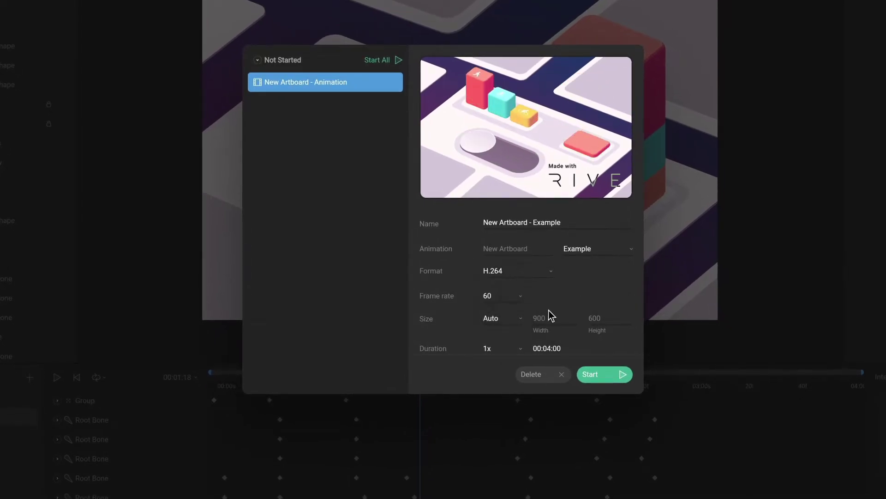
pyautogui.click(605, 374)
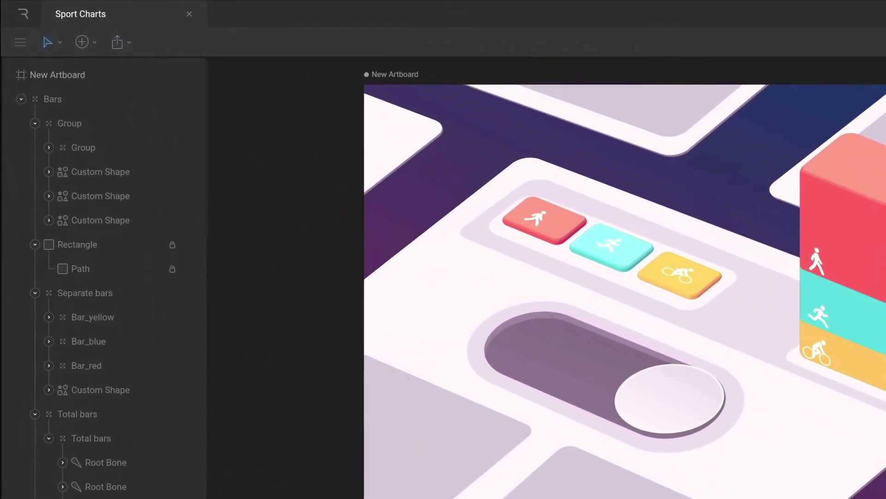
pyautogui.click(127, 44)
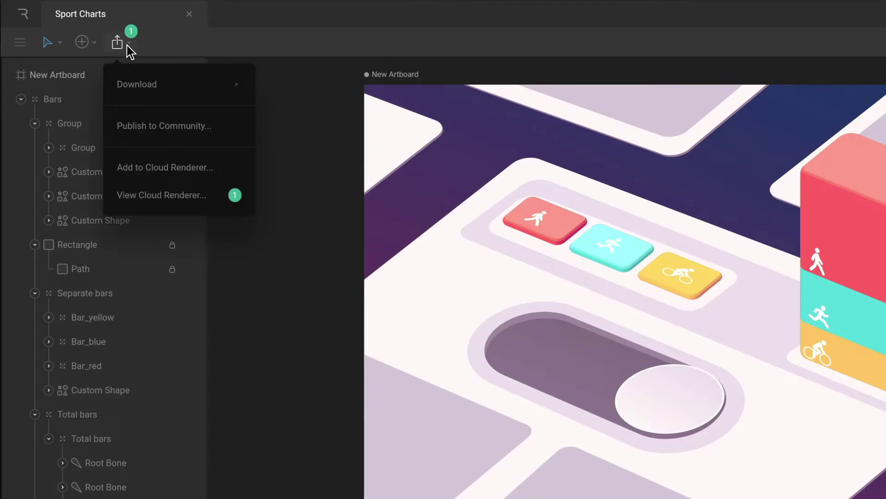
pyautogui.click(215, 203)
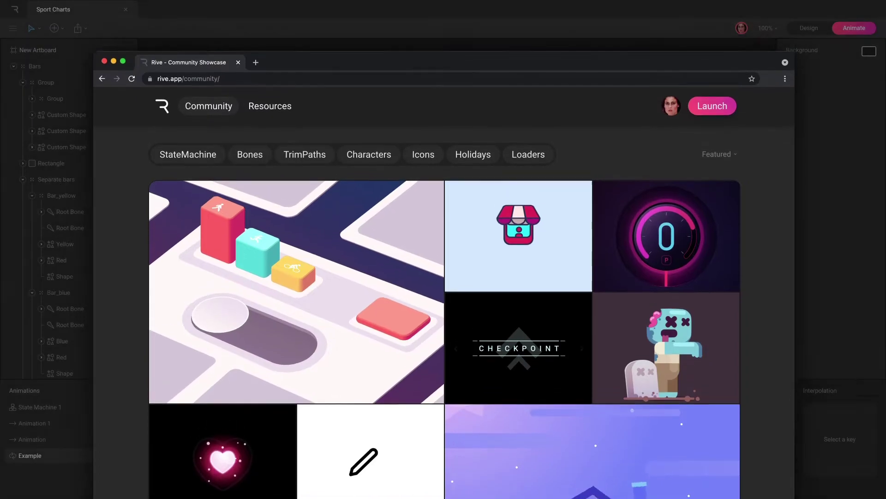
# Publish a Sport Charts community update using a later Example frame as the thumbnail
pyautogui.click(87, 30)
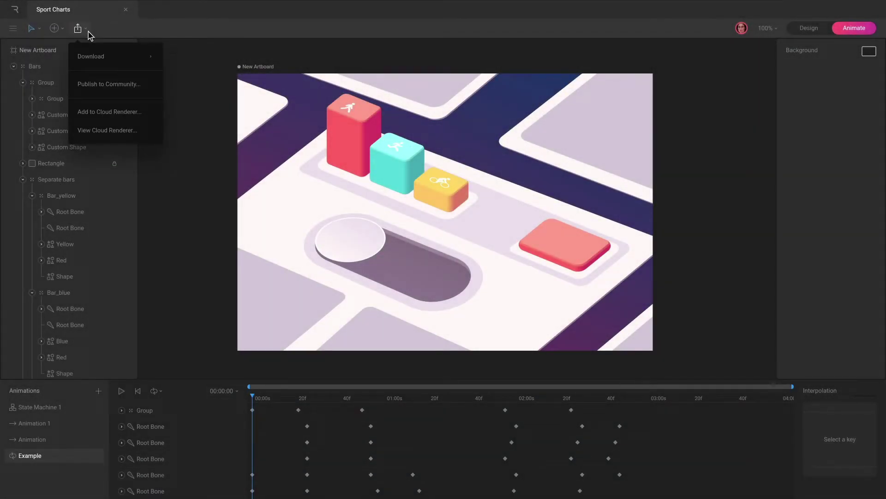
pyautogui.click(148, 87)
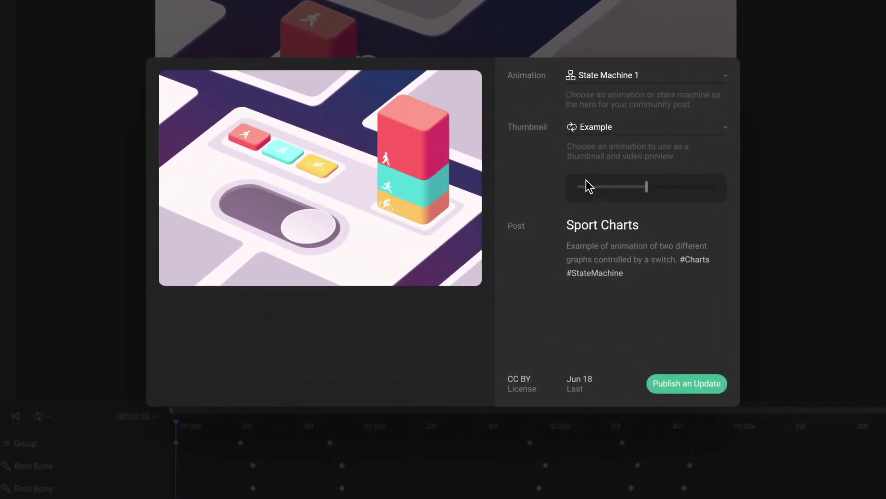
pyautogui.moveTo(646, 187)
pyautogui.mouseDown()
pyautogui.moveTo(677, 187)
pyautogui.moveTo(641, 187)
pyautogui.mouseUp()
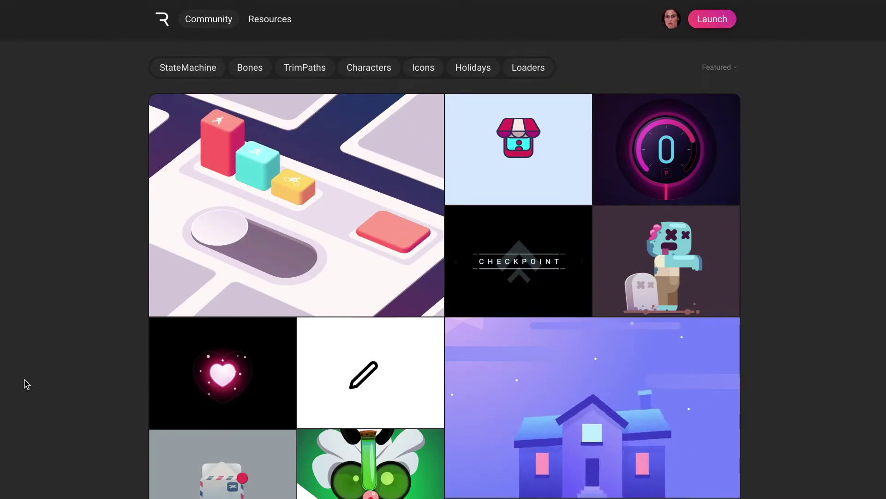
# Open the Sport Charts post from the gallery and choose Open in Rive
pyautogui.click(280, 217)
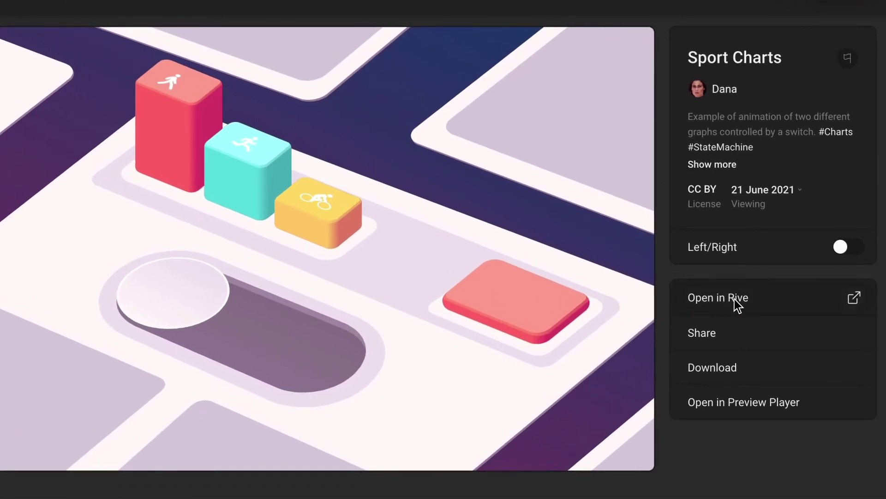
pyautogui.click(768, 306)
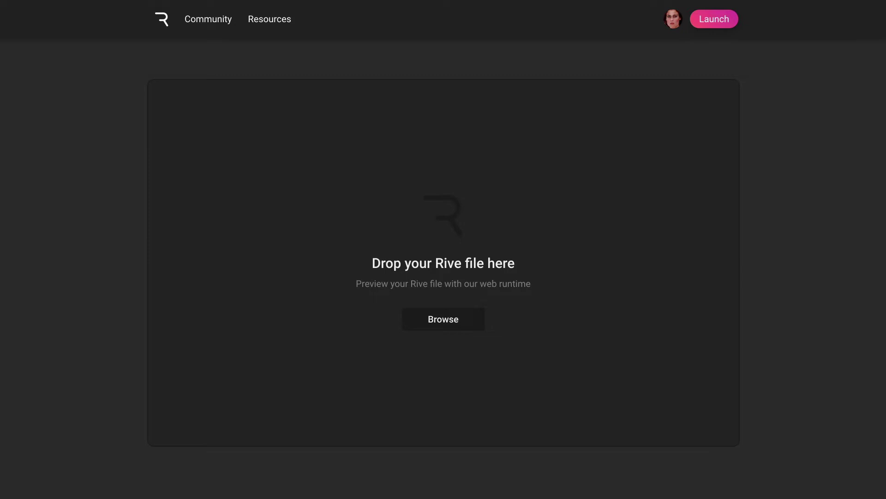
# Drop the .riv file from the desktop onto the preview zone to play its house animation
pyautogui.moveTo(885, 336); pyautogui.dragTo(615, 336)
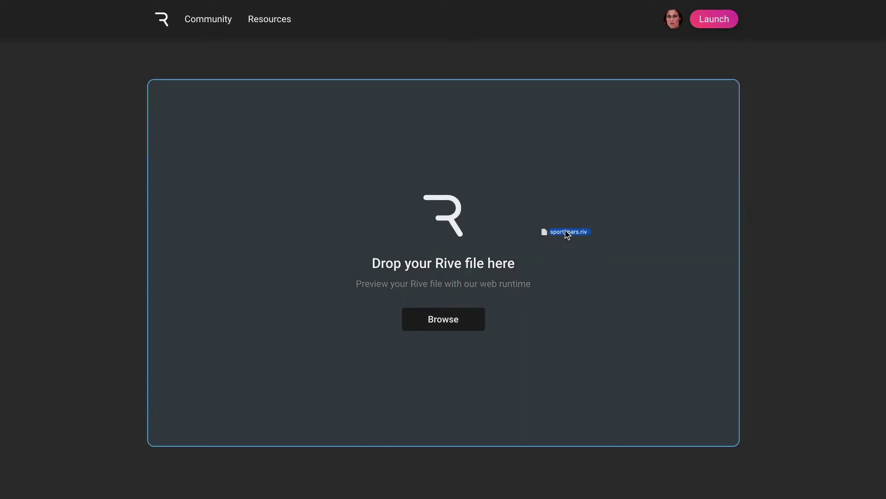
pyautogui.moveTo(567, 234); pyautogui.dragTo(566, 233)
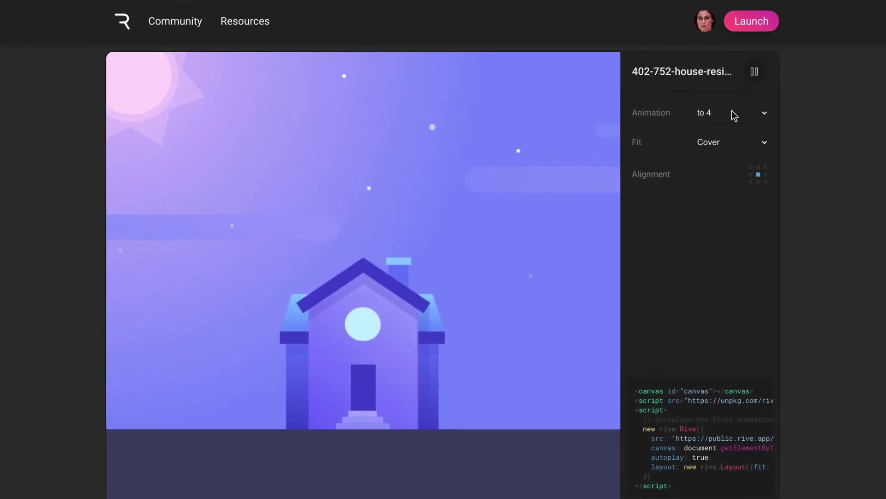
# Pick Demo Mode from the Animation list so the house preview plays it
pyautogui.click(715, 106)
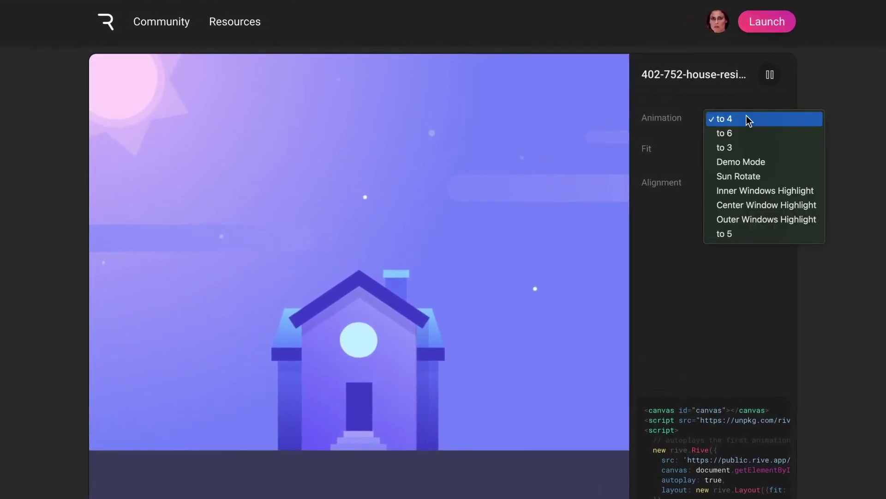
pyautogui.click(770, 162)
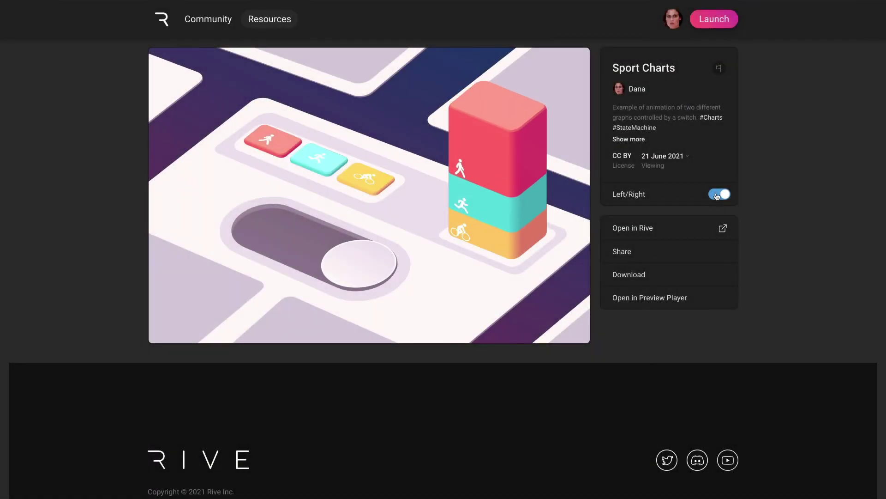
# Flip the Sport Charts Left/Right input five times between stacked and separate bars, ending off
pyautogui.click(715, 194)
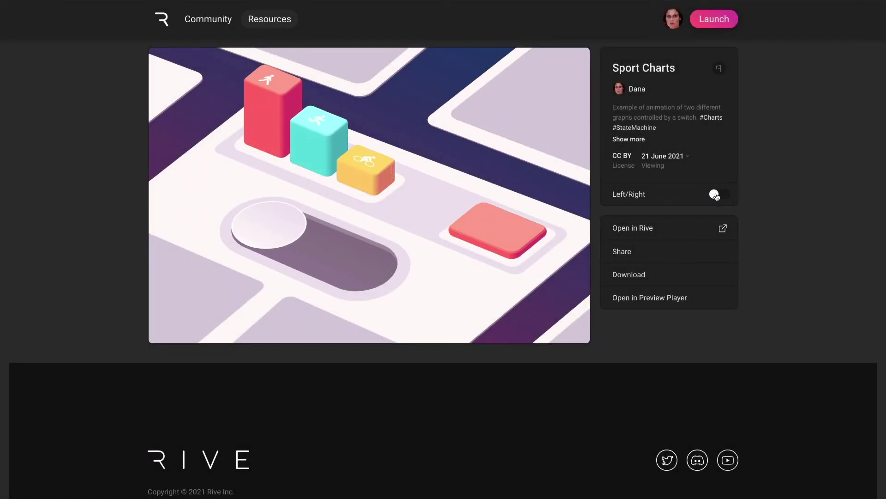
pyautogui.click(716, 195)
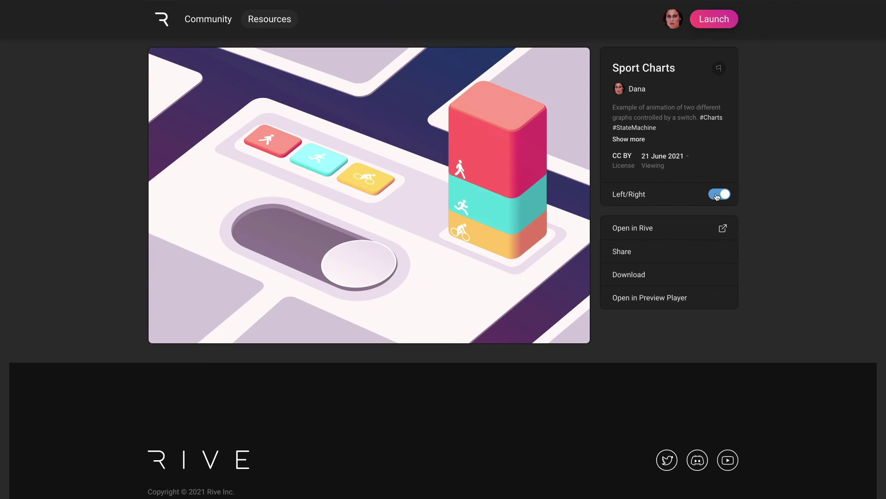
pyautogui.click(717, 196)
pyautogui.click(717, 195)
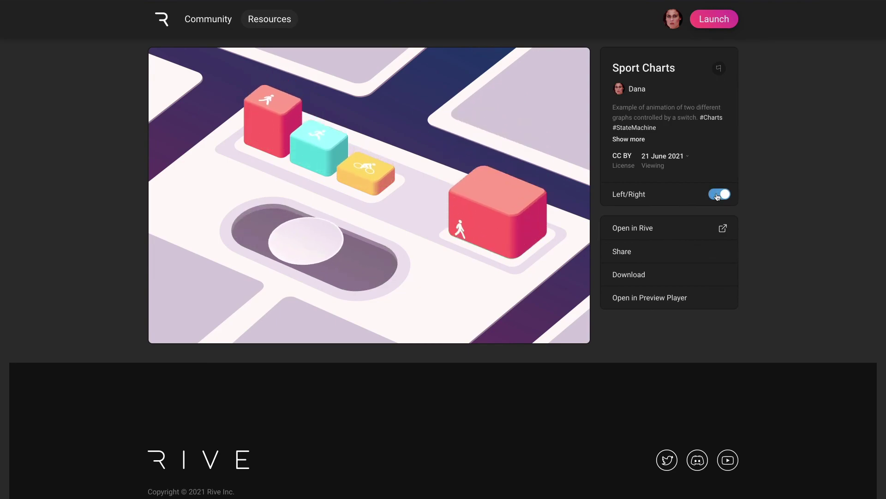
pyautogui.click(716, 195)
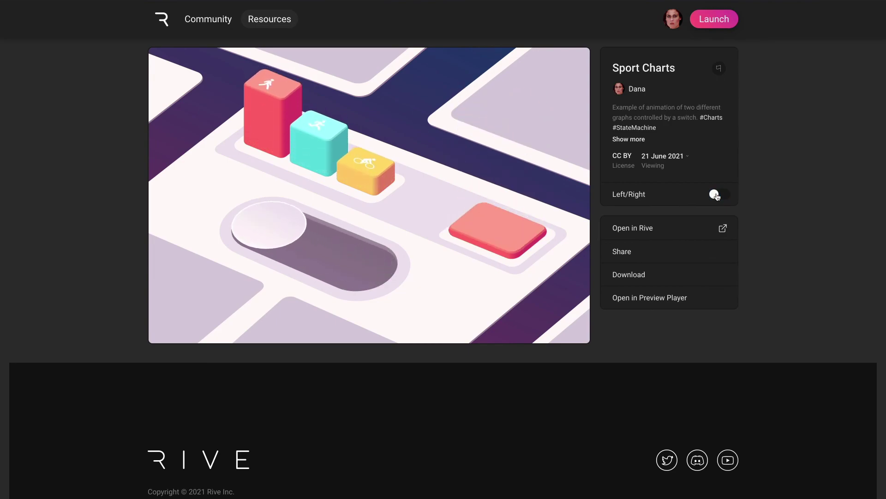